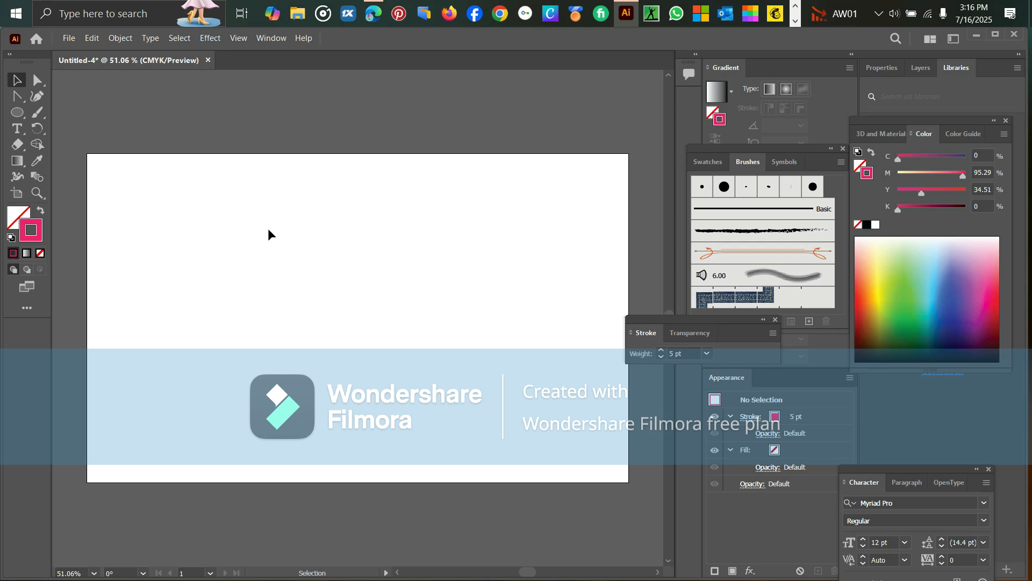
# Draw an upright oval in the upper middle of the artboard and set its stroke weight to 2 pt
pyautogui.click(16, 114)
pyautogui.moveTo(281, 229); pyautogui.dragTo(336, 291)
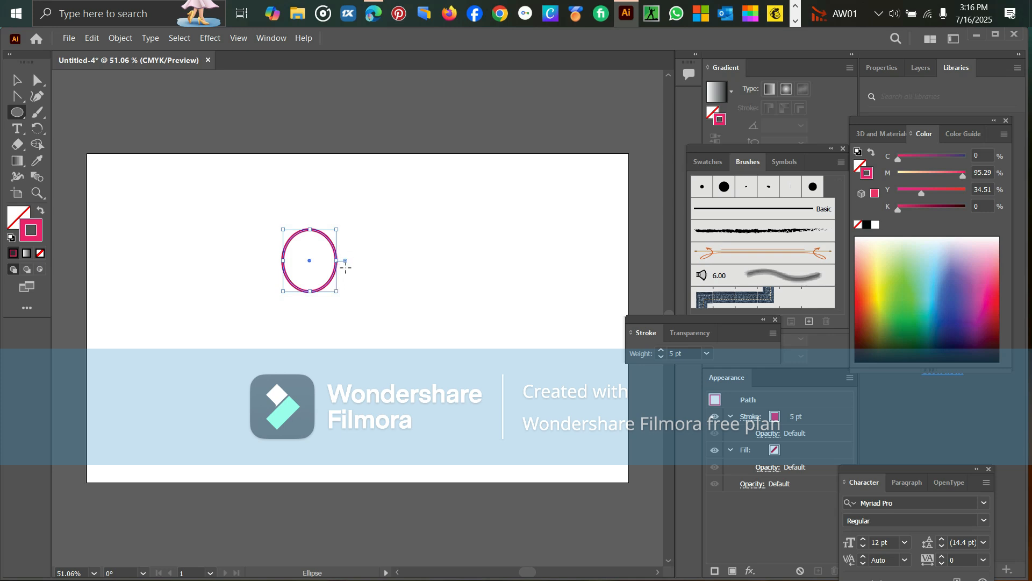
pyautogui.click(660, 359)
pyautogui.click(750, 417)
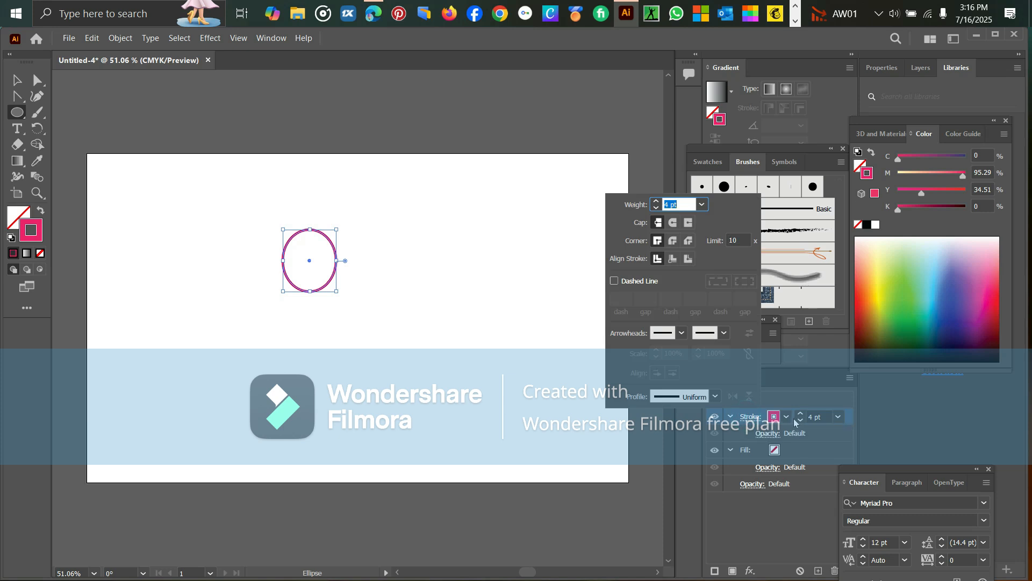
pyautogui.click(655, 209)
pyautogui.click(656, 208)
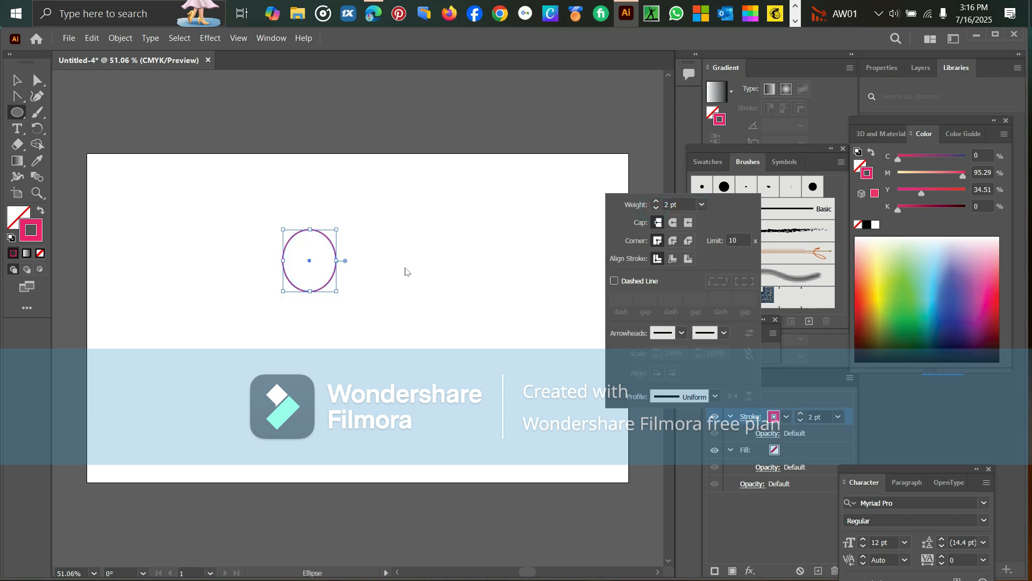
pyautogui.click(599, 110)
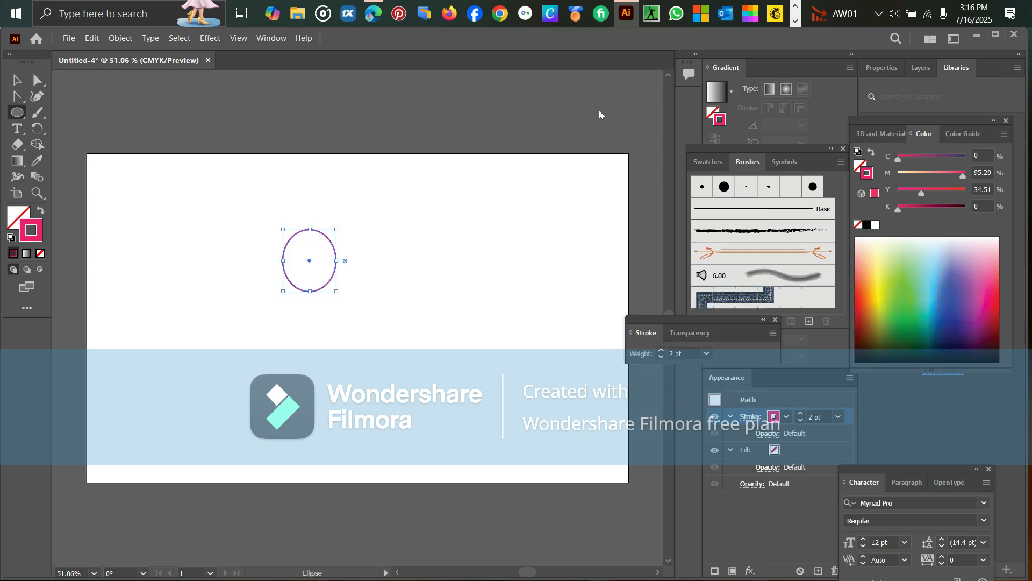
# Fill the oval with crimson, C 0, M 100, Y 52.16, K 0
pyautogui.click(774, 450)
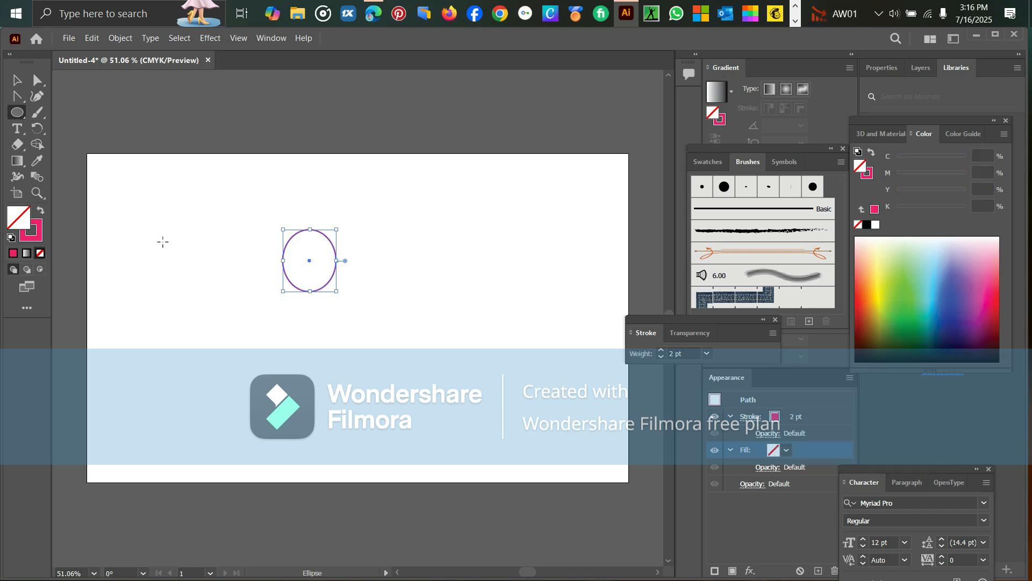
pyautogui.click(40, 253)
pyautogui.click(904, 320)
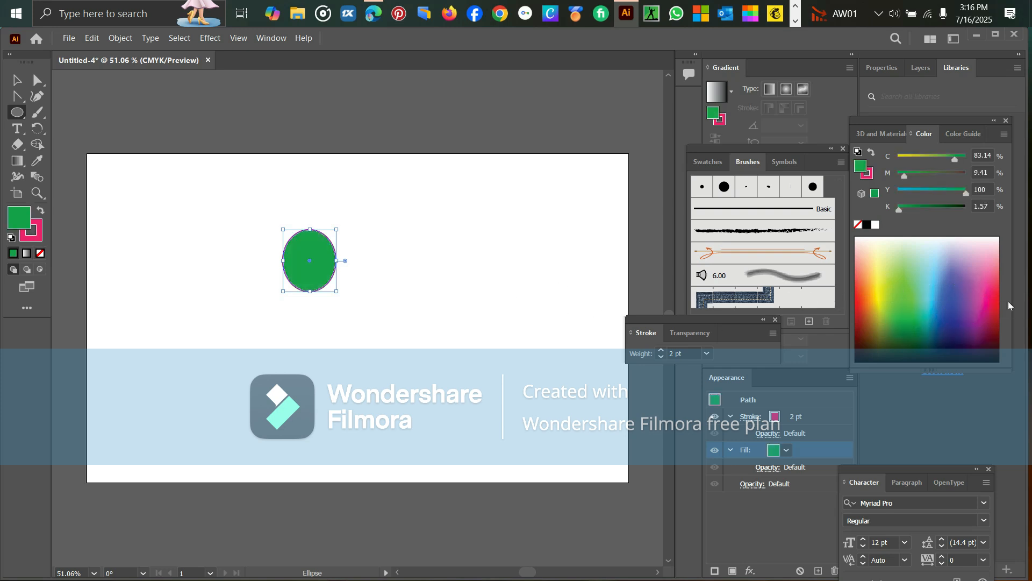
pyautogui.click(991, 300)
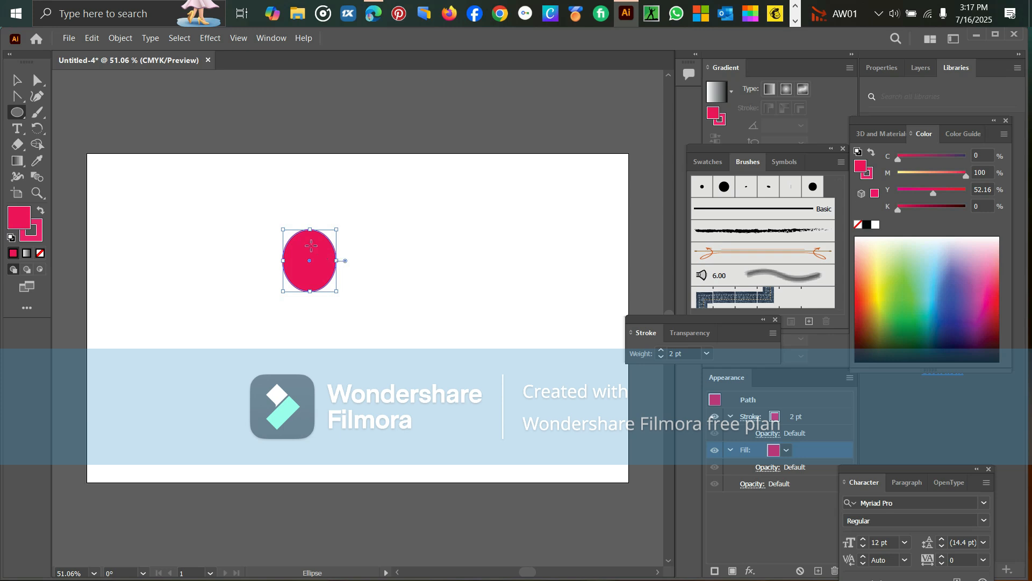
# Enlarge the eraser and cut one round notch from each side of the oval, forming an hourglass-like petal
pyautogui.click(17, 144)
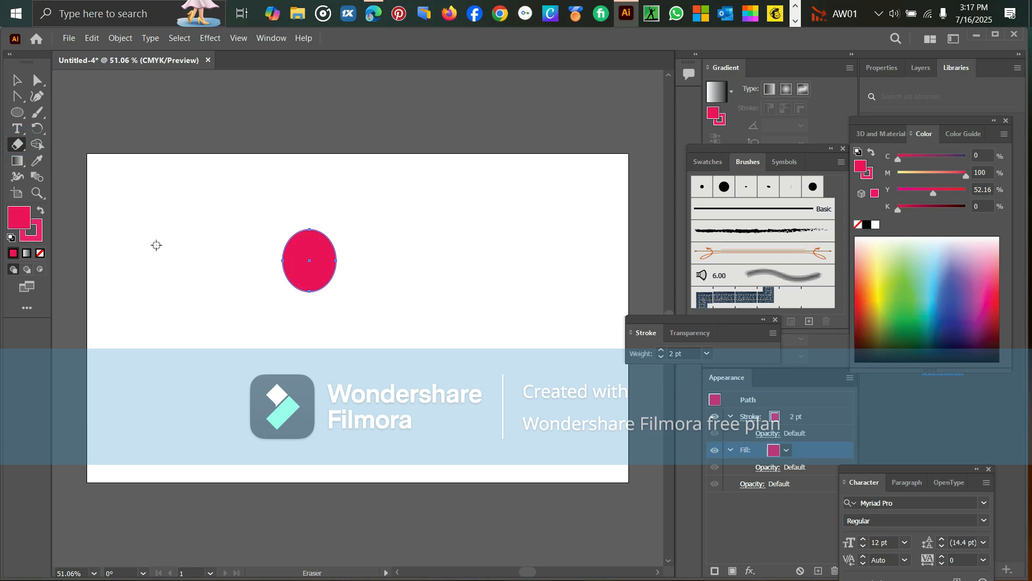
pyautogui.press(']')
pyautogui.press(']')
pyautogui.press(']')
pyautogui.press(']')
pyautogui.press(']')
pyautogui.press(']')
pyautogui.press(']')
pyautogui.press(']')
pyautogui.press(']')
pyautogui.press(']')
pyautogui.press(']')
pyautogui.press(']')
pyautogui.moveTo(343, 259); pyautogui.dragTo(340, 258)
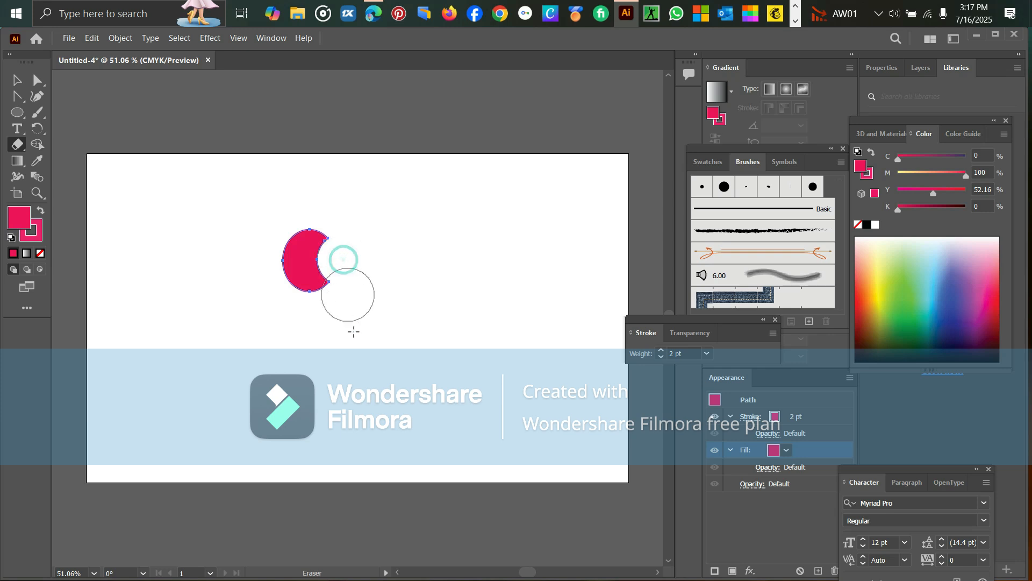
pyautogui.click(273, 258)
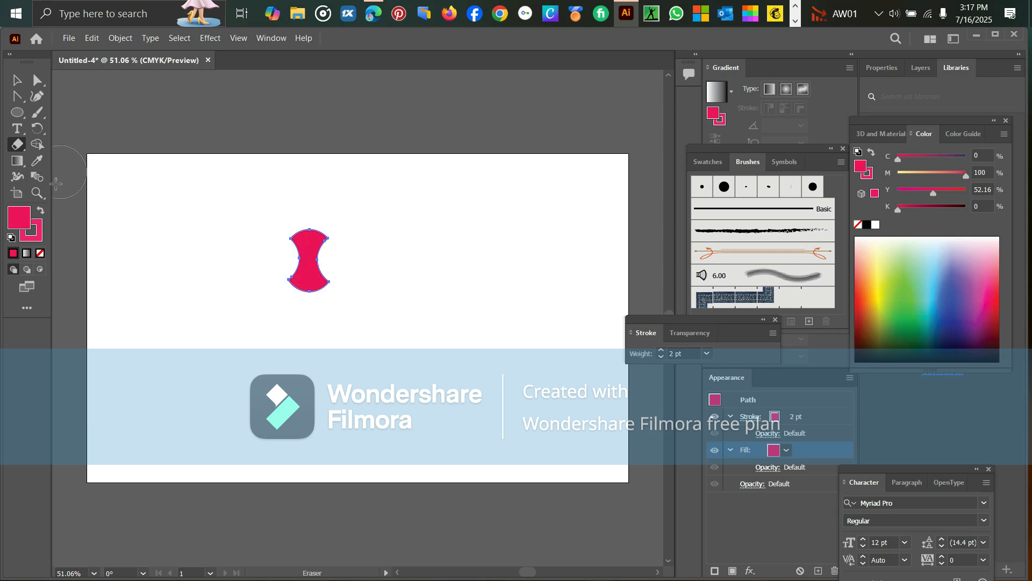
# Apply a Radial repeat to the notched petal to form an eight-petal flower, and deselect it
pyautogui.click(120, 38)
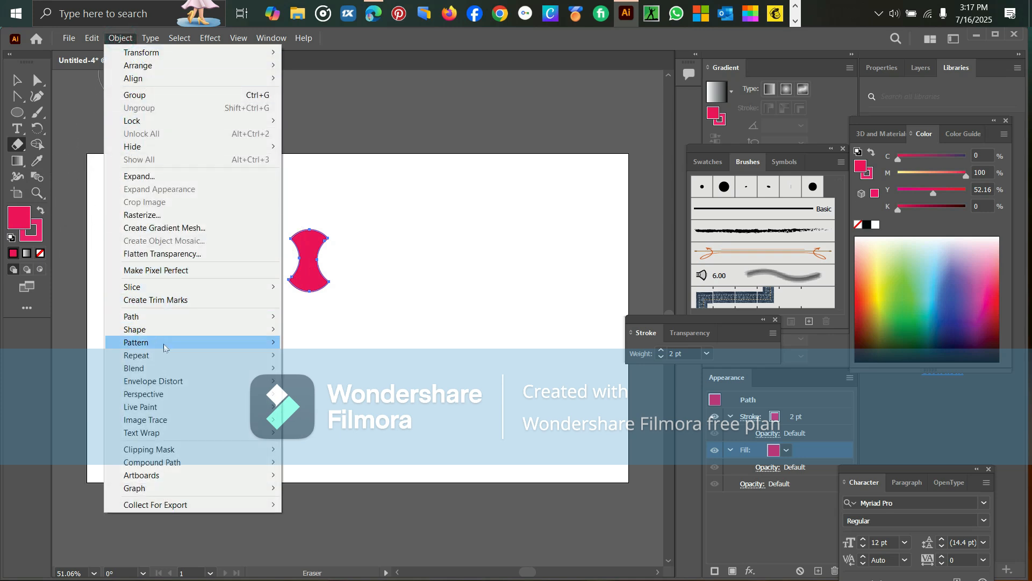
pyautogui.moveTo(167, 344)
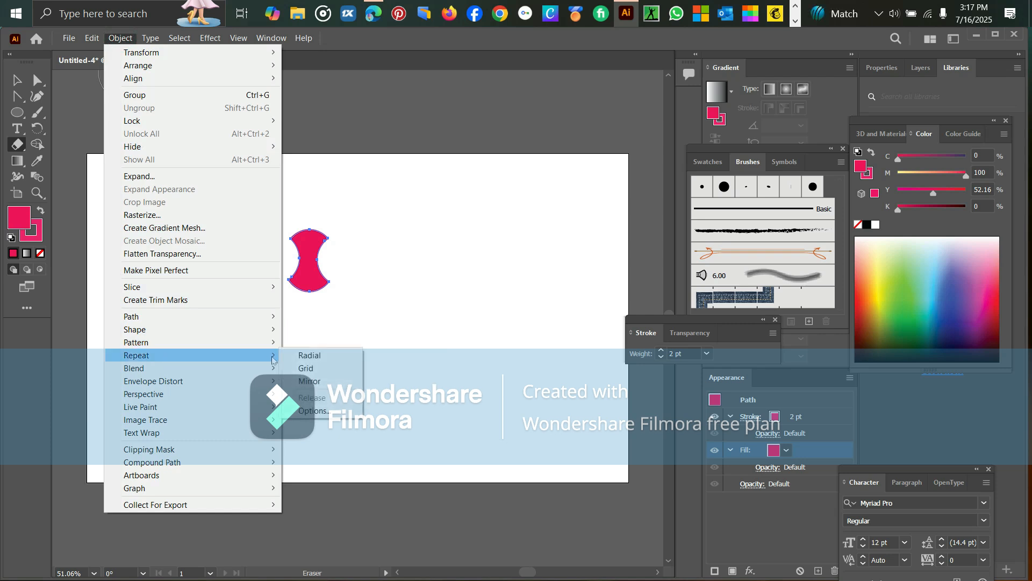
pyautogui.click(312, 357)
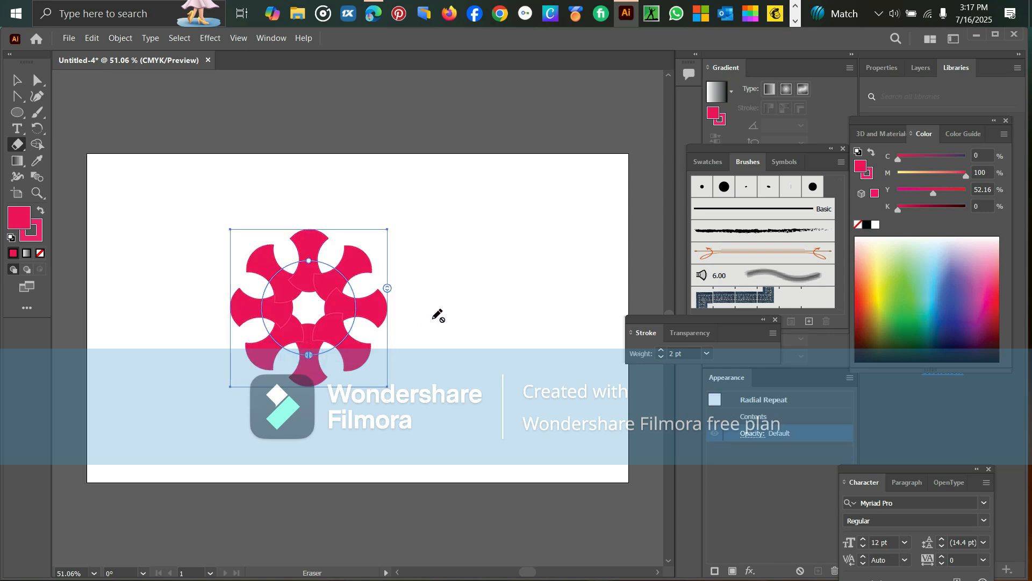
pyautogui.click(17, 80)
pyautogui.click(420, 215)
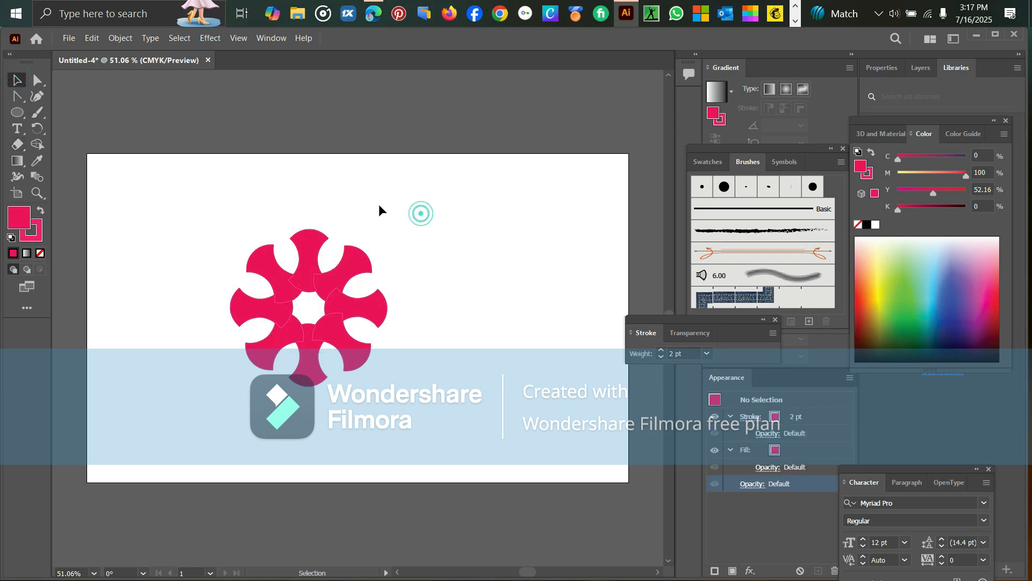
# Draw a small crimson circle in the open centre of the flower and reduce the eraser's size
pyautogui.click(18, 113)
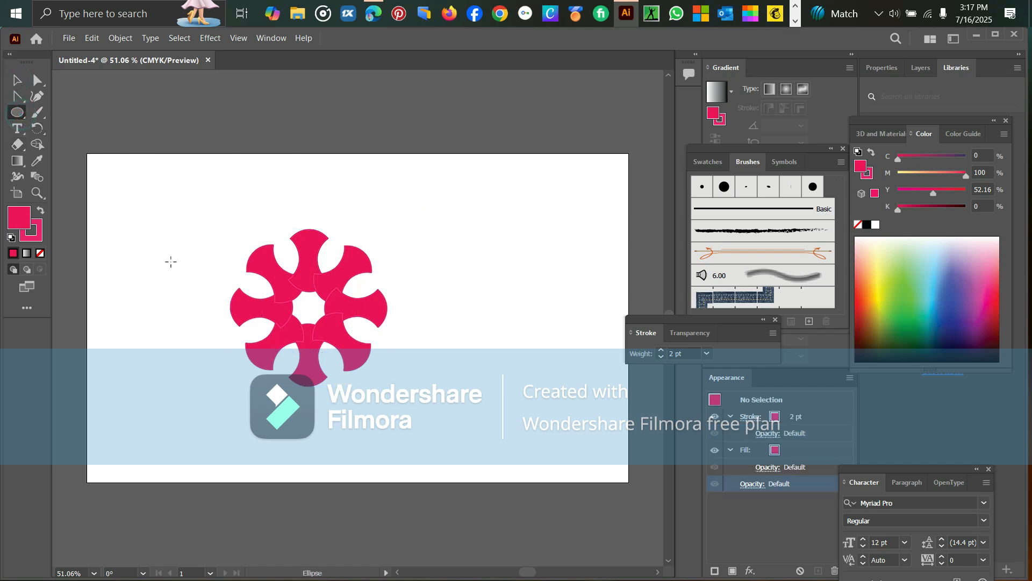
pyautogui.moveTo(170, 262)
pyautogui.mouseDown()
pyautogui.moveTo(223, 294)
pyautogui.moveTo(309, 309)
pyautogui.mouseUp()
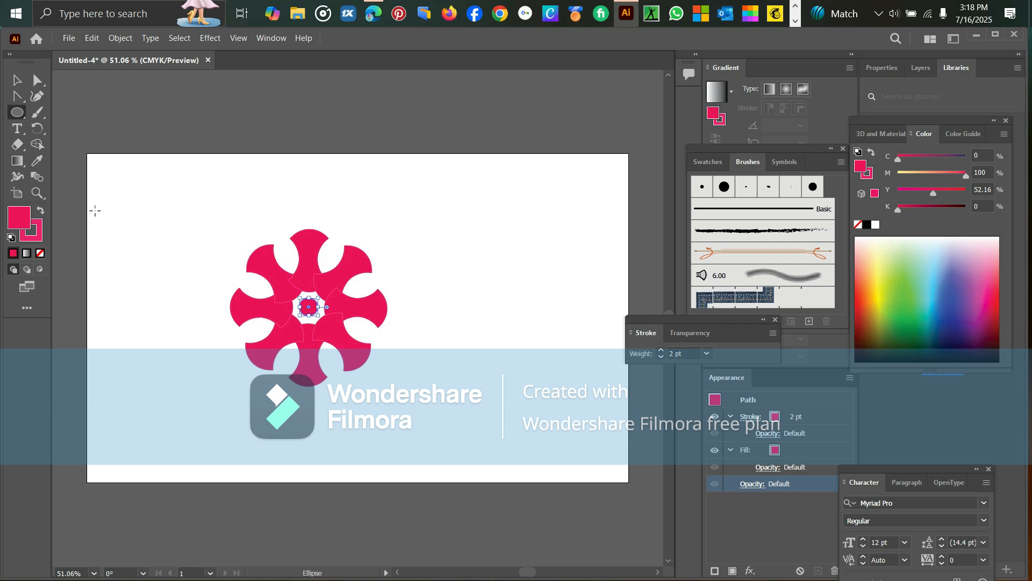
pyautogui.click(17, 145)
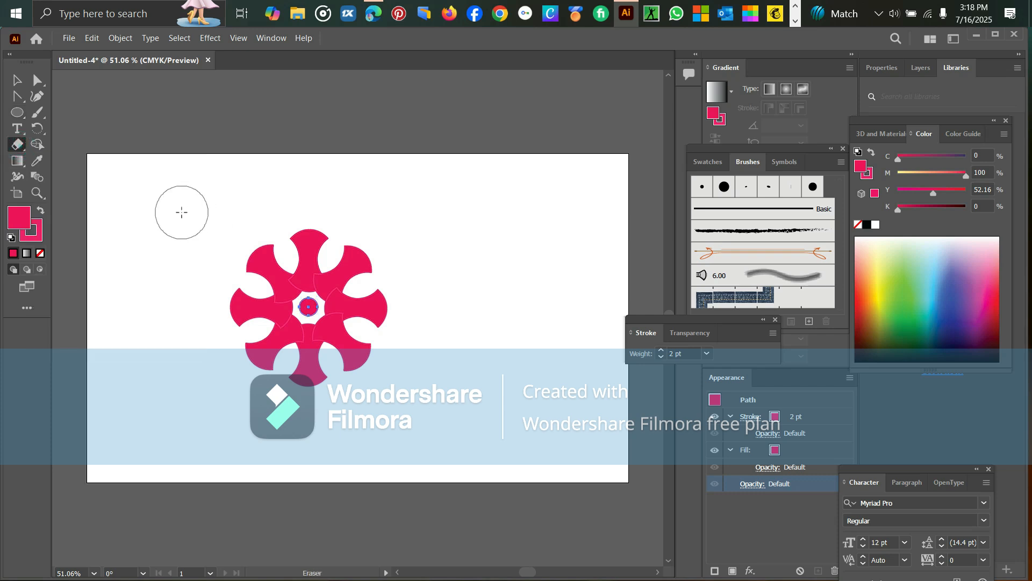
pyautogui.press('[')
pyautogui.press('[')
pyautogui.press('[')
pyautogui.press('[')
pyautogui.press('[')
pyautogui.press('[')
# Show the 3D and Materials object options for the artwork
pyautogui.click(882, 137)
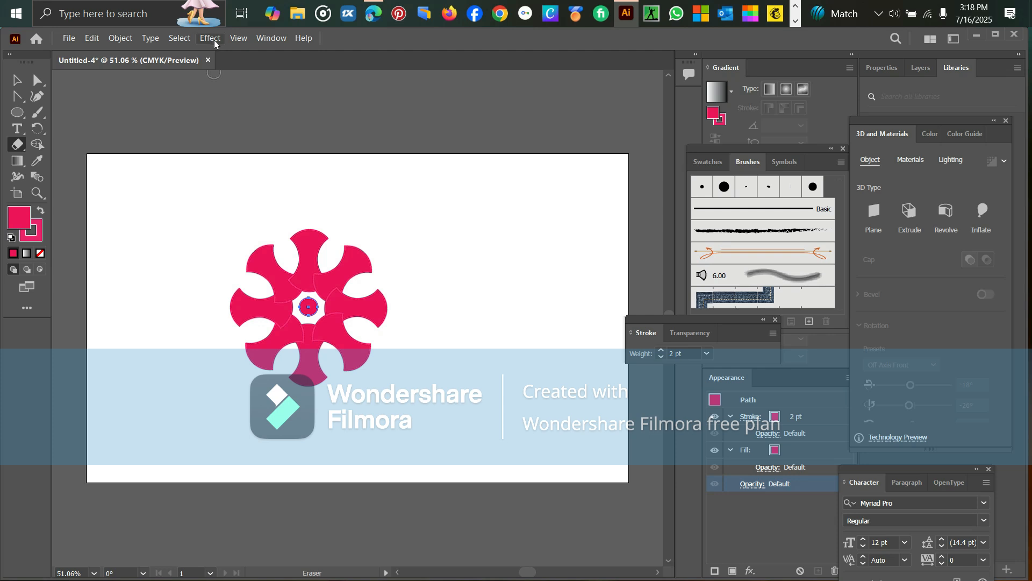
pyautogui.click(266, 39)
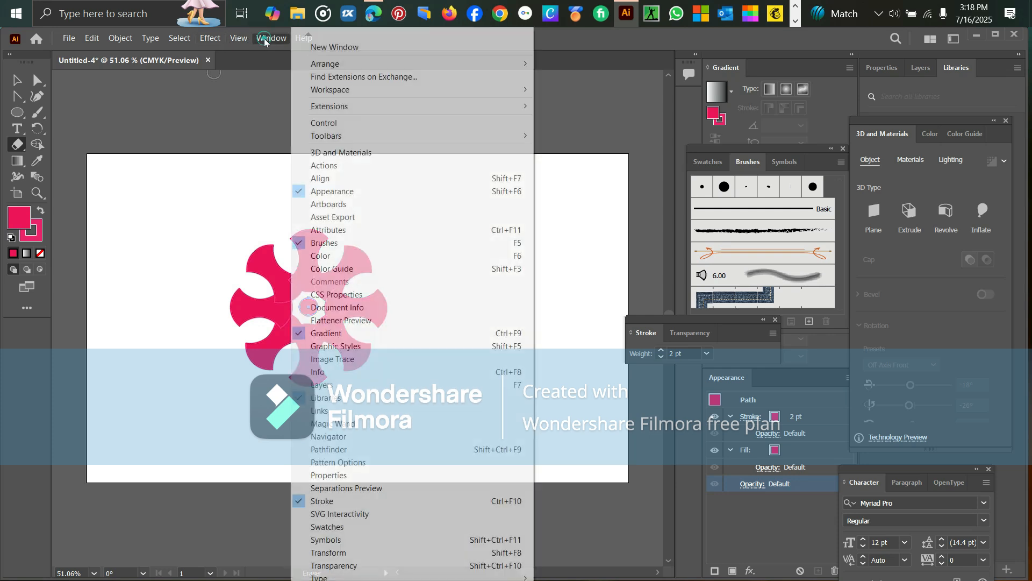
pyautogui.click(234, 103)
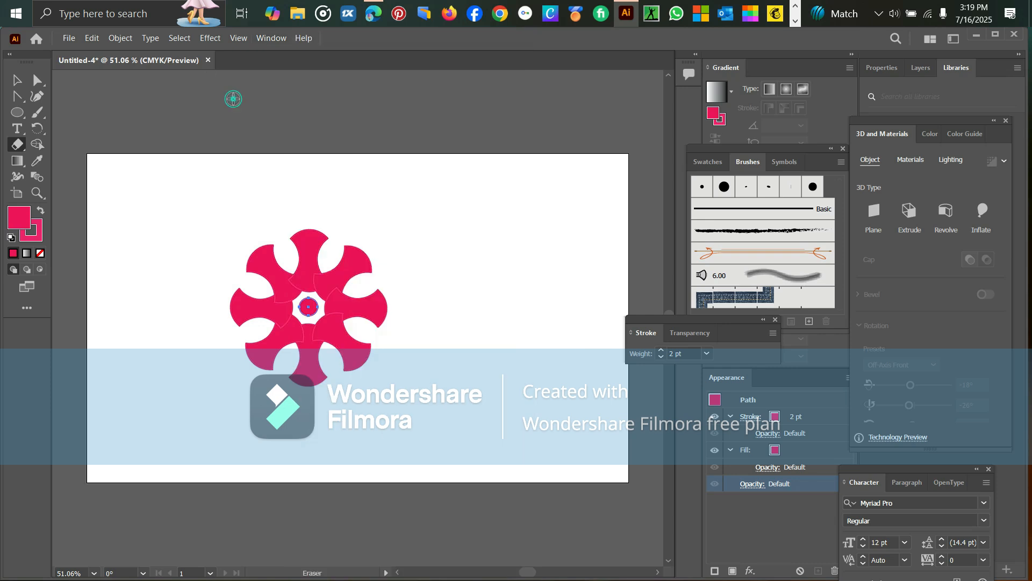
pyautogui.click(209, 38)
pyautogui.moveTo(269, 117)
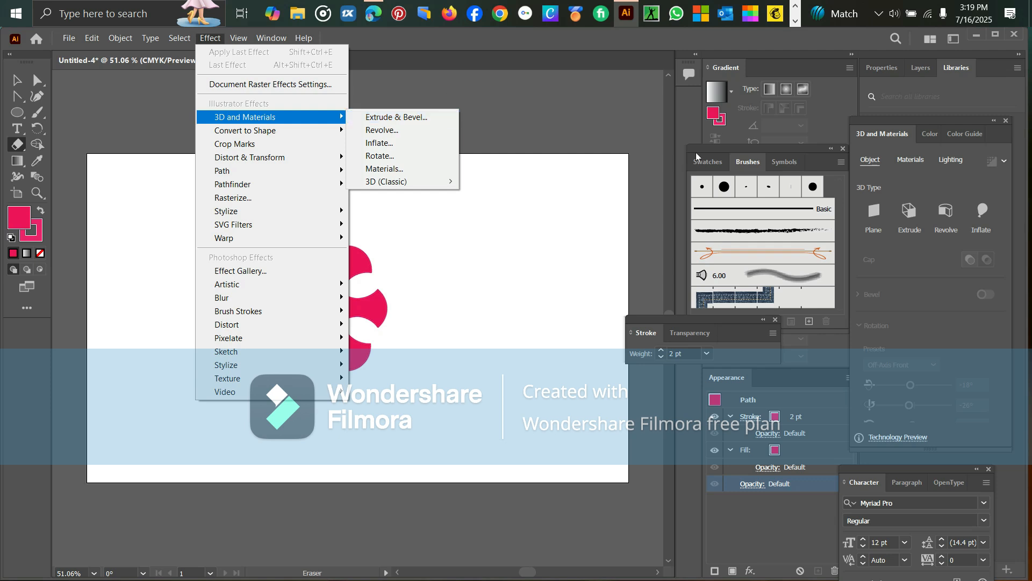
pyautogui.click(579, 111)
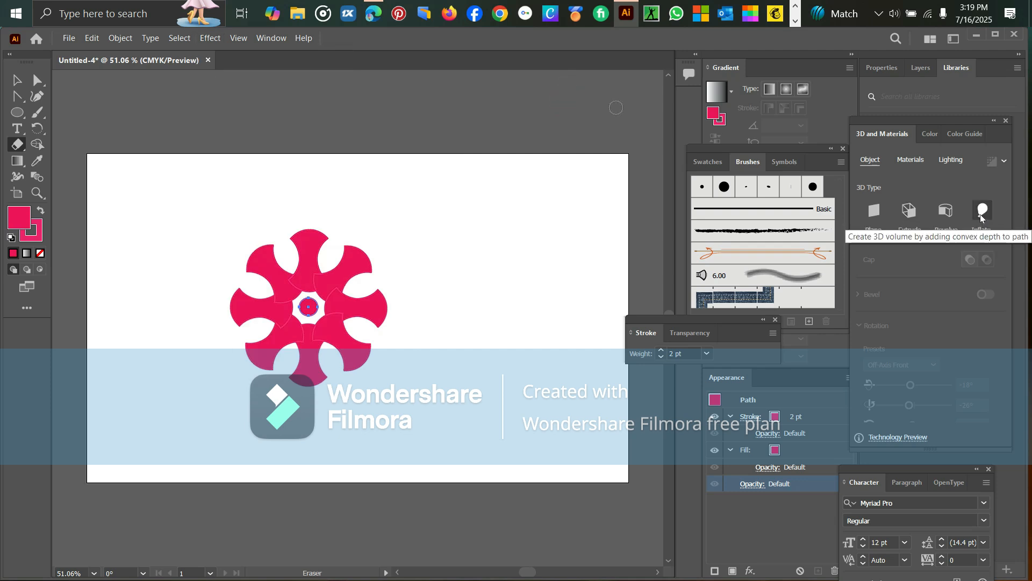
# Select the radial flower together with its centre circle and apply the 3D Inflate type to both
pyautogui.click(980, 213)
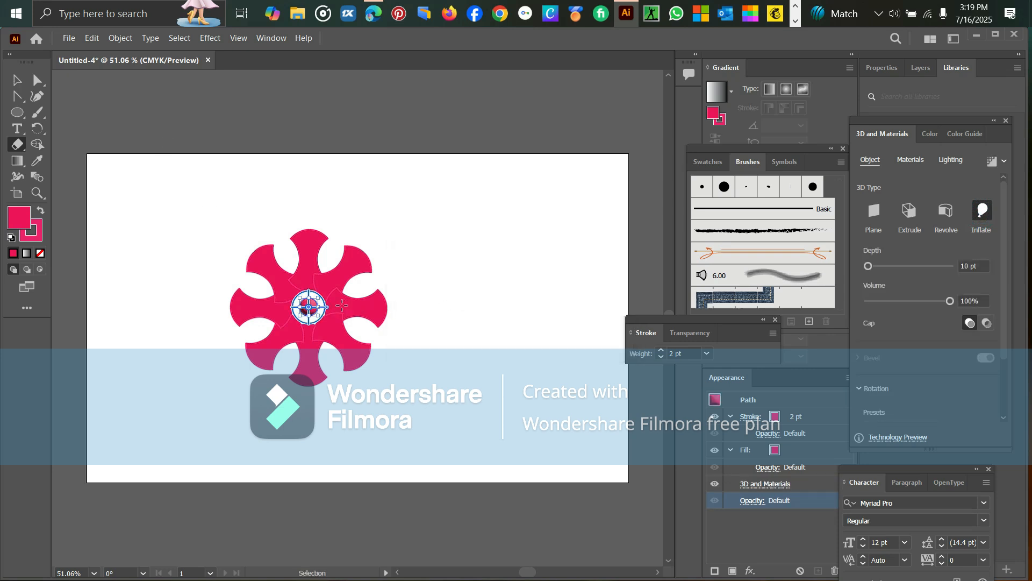
pyautogui.hotkey('ctrl', 'z')
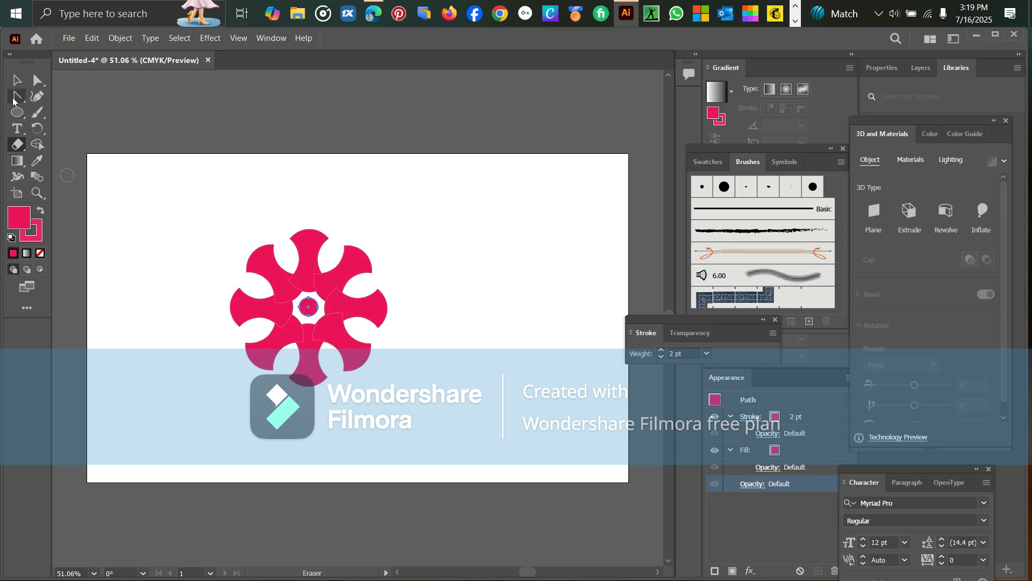
pyautogui.click(18, 80)
pyautogui.moveTo(147, 206)
pyautogui.mouseDown()
pyautogui.moveTo(300, 276)
pyautogui.moveTo(440, 409)
pyautogui.mouseUp()
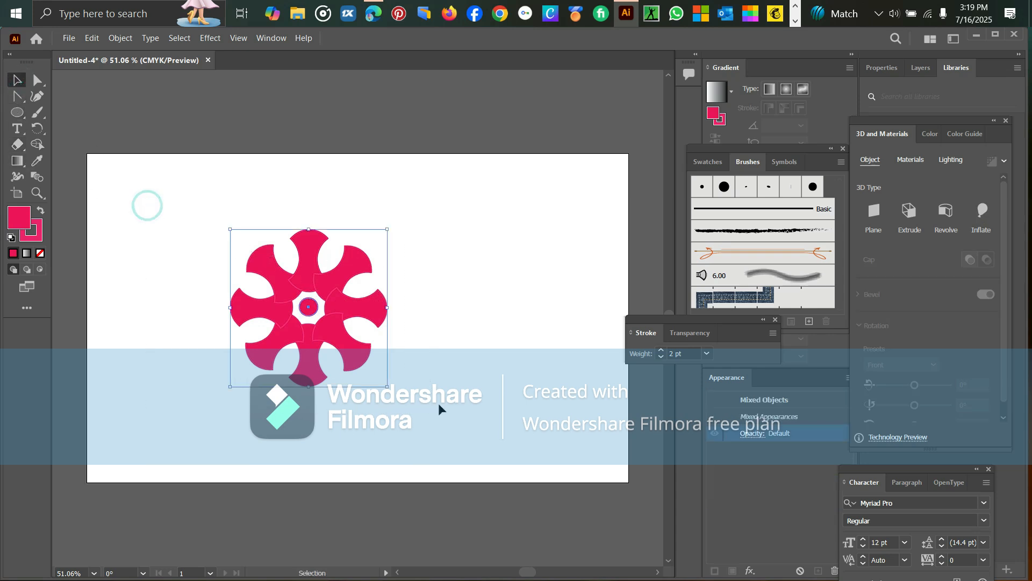
pyautogui.click(982, 210)
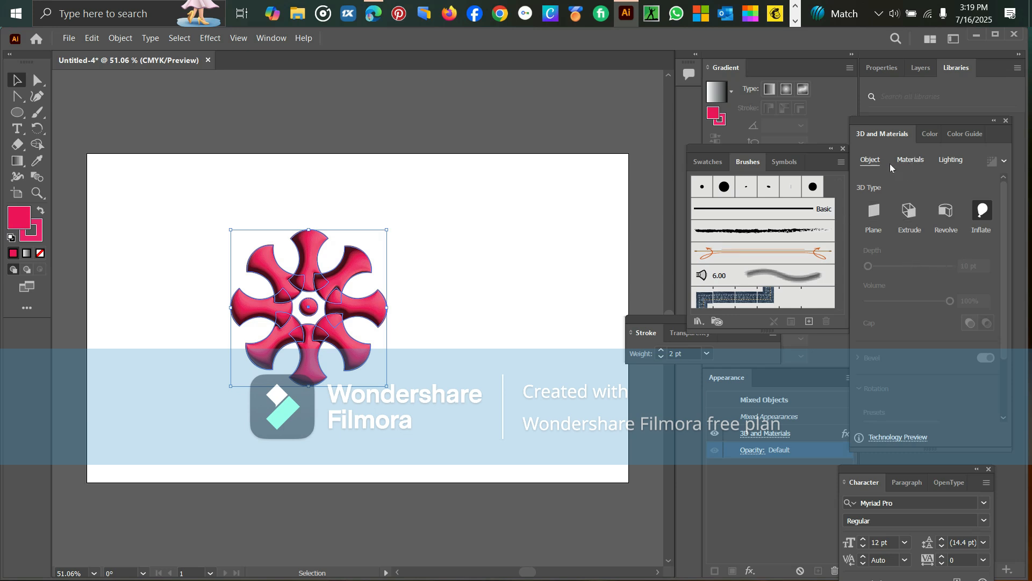
# Try the Standard and Diffuse lighting presets on the inflated flower and settle on Right
pyautogui.click(951, 160)
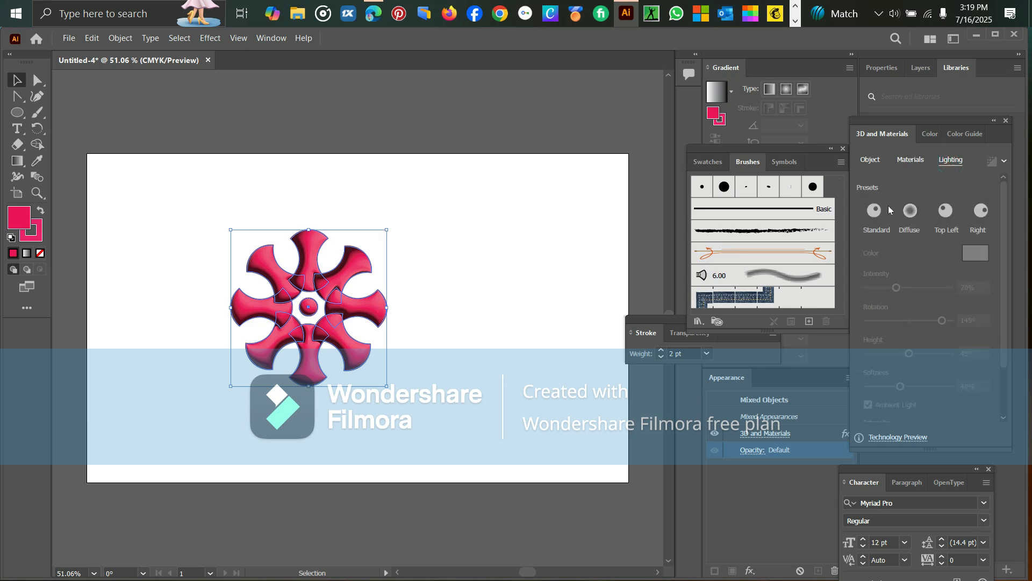
pyautogui.click(875, 210)
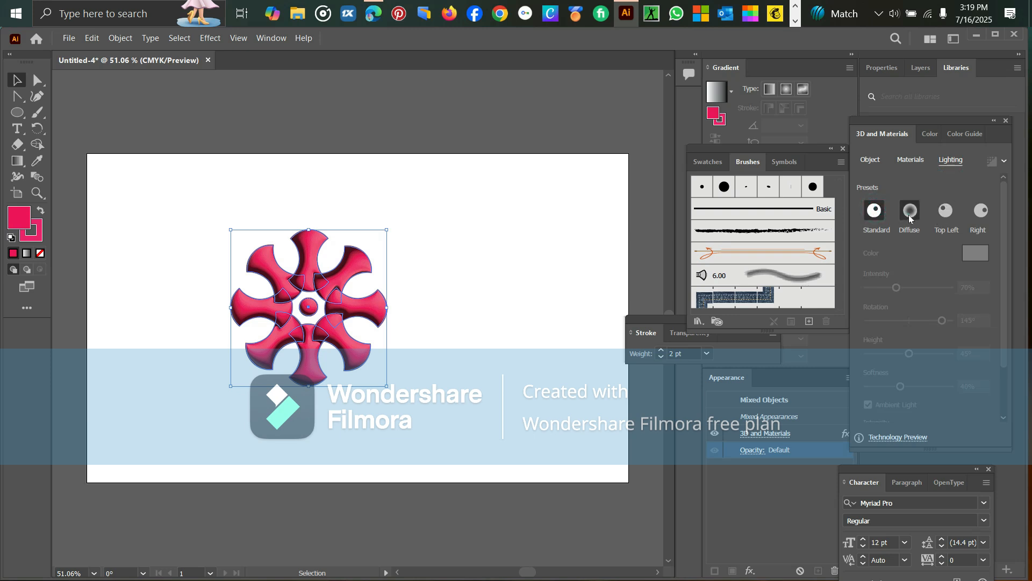
pyautogui.click(910, 213)
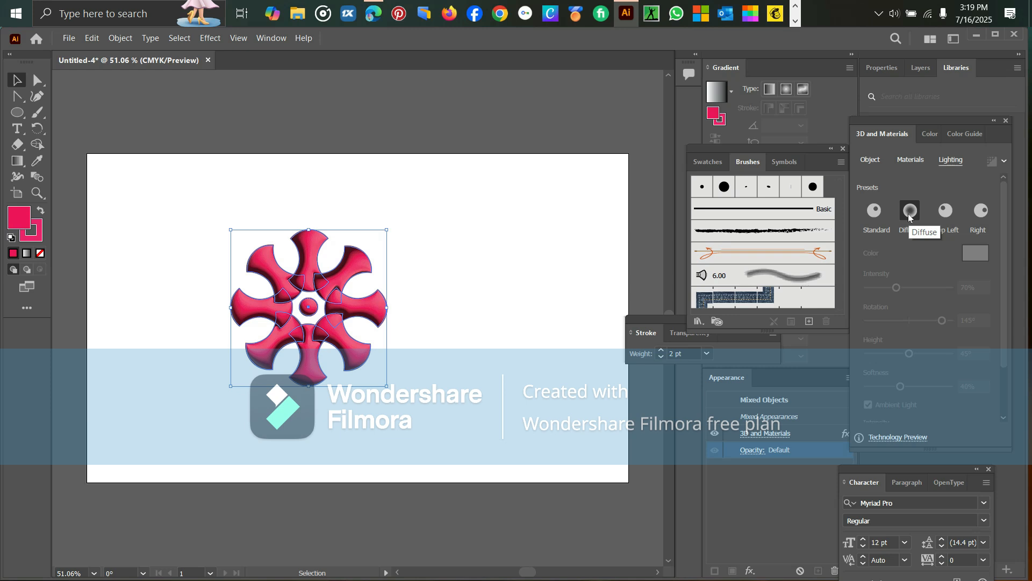
pyautogui.click(979, 211)
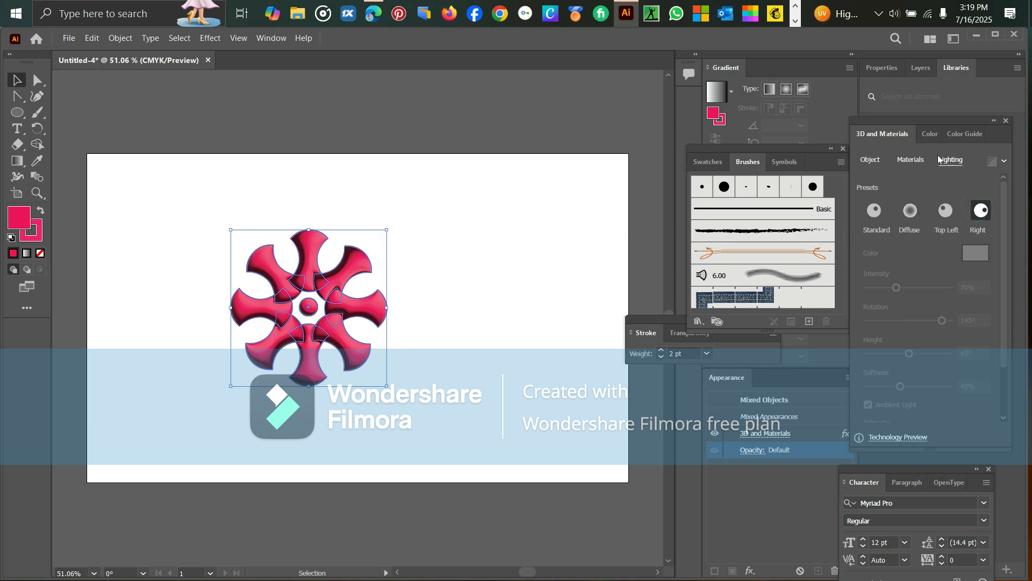
# Collapse the material properties and browse the Adobe Substance Materials down to the wood materials
pyautogui.click(911, 161)
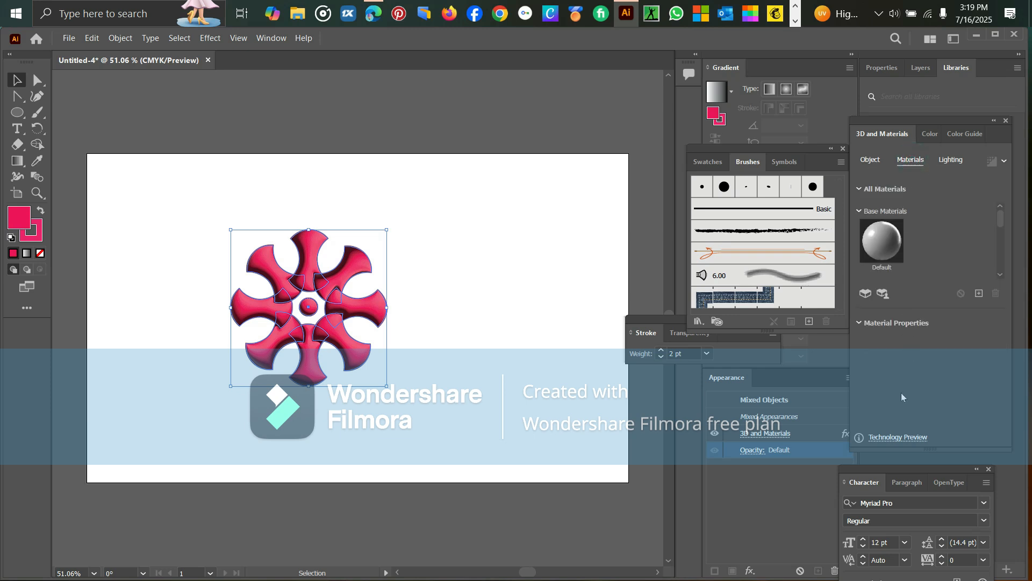
pyautogui.click(889, 323)
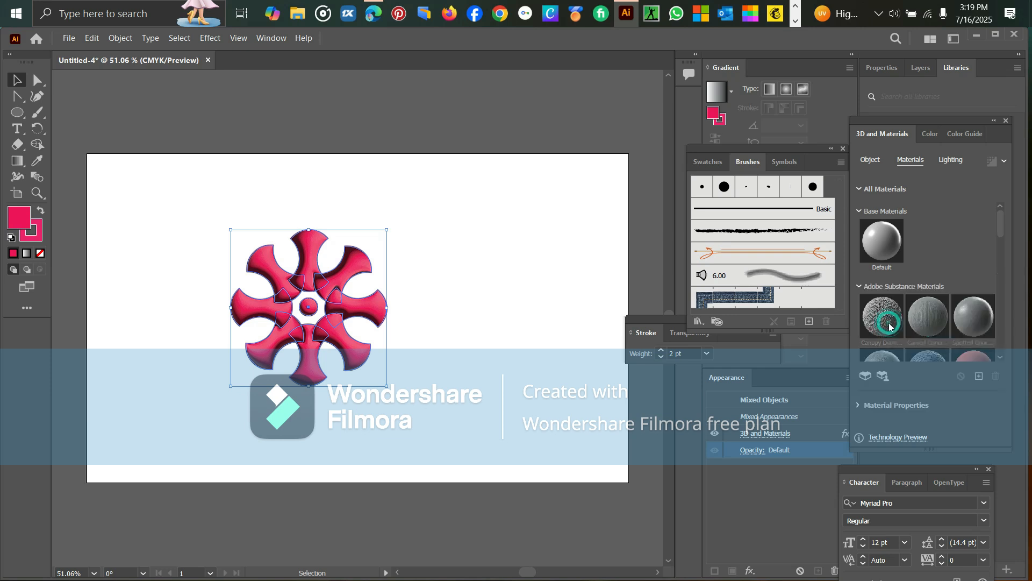
pyautogui.moveTo(1003, 223); pyautogui.dragTo(1016, 355)
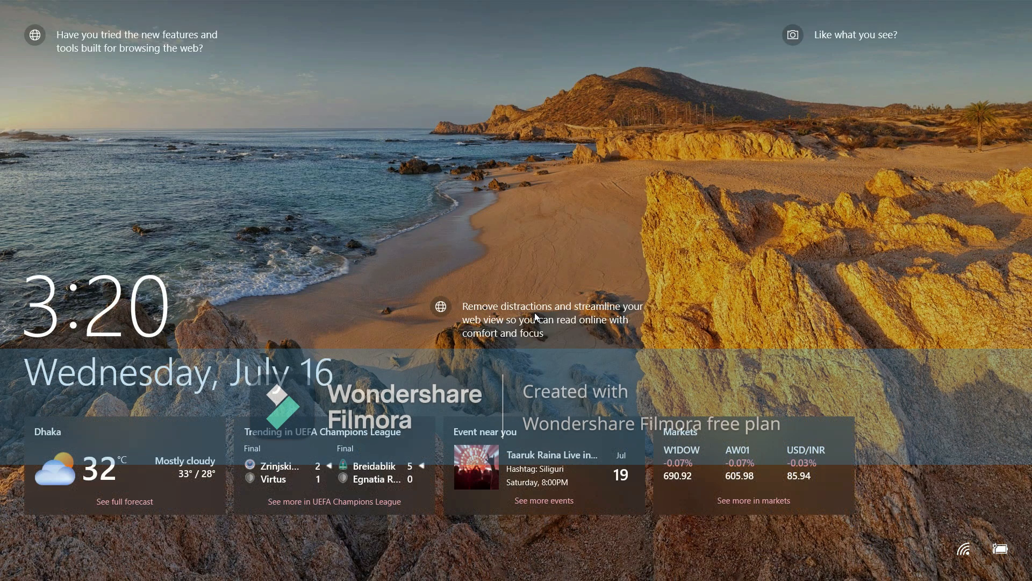
# Dismiss the lock screen and return to Illustrator
pyautogui.click(499, 263)
pyautogui.click(488, 311)
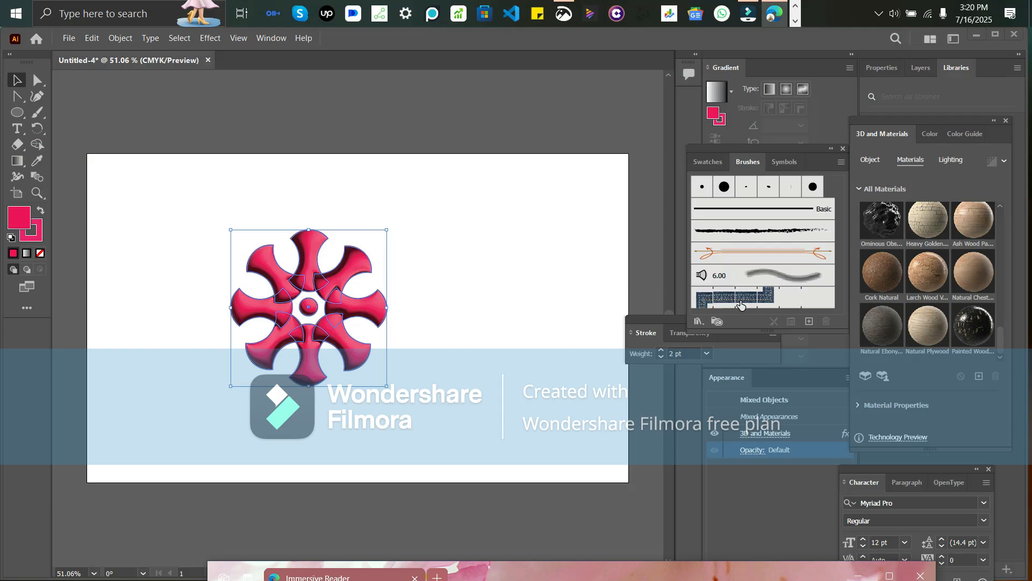
# Keep the flower document open, minimise Illustrator to the desktop and close the Immersive Reader browser window
pyautogui.click(1012, 32)
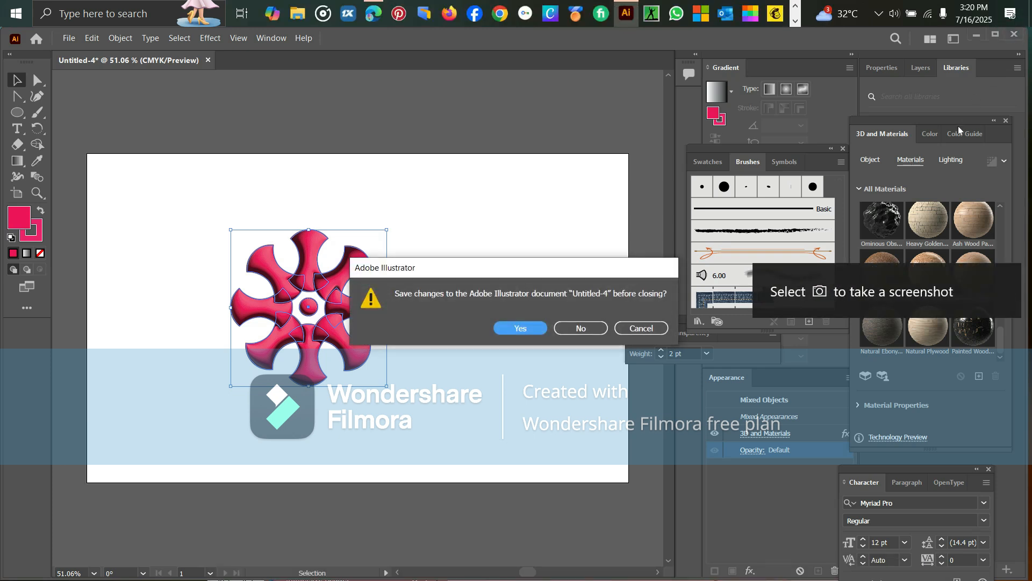
pyautogui.click(644, 331)
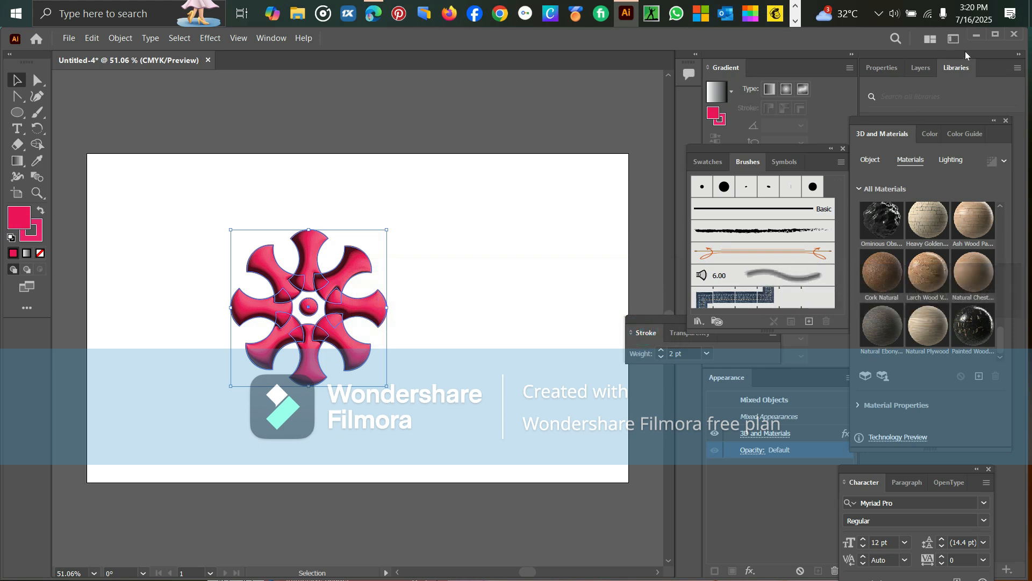
pyautogui.click(977, 36)
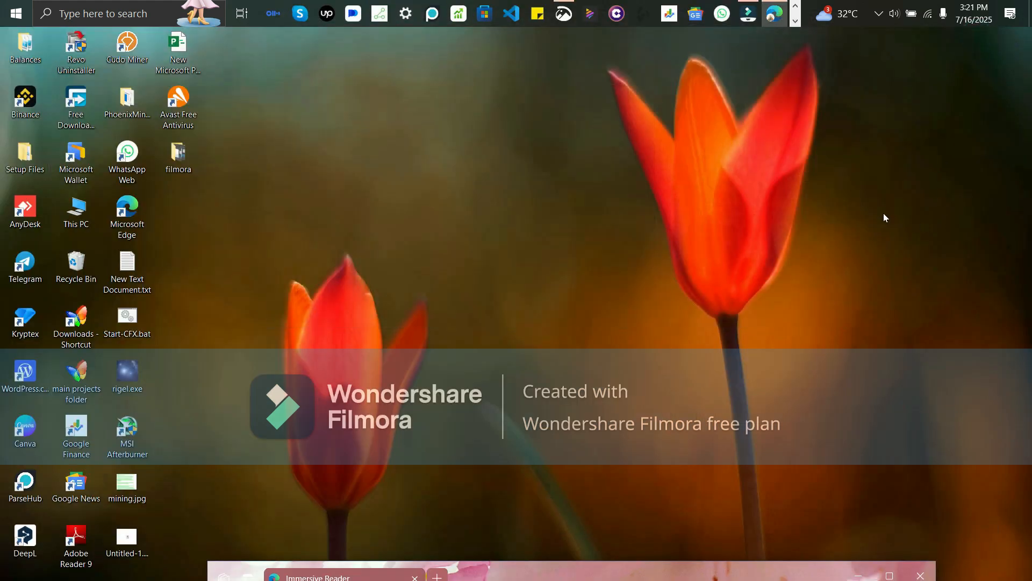
pyautogui.click(921, 575)
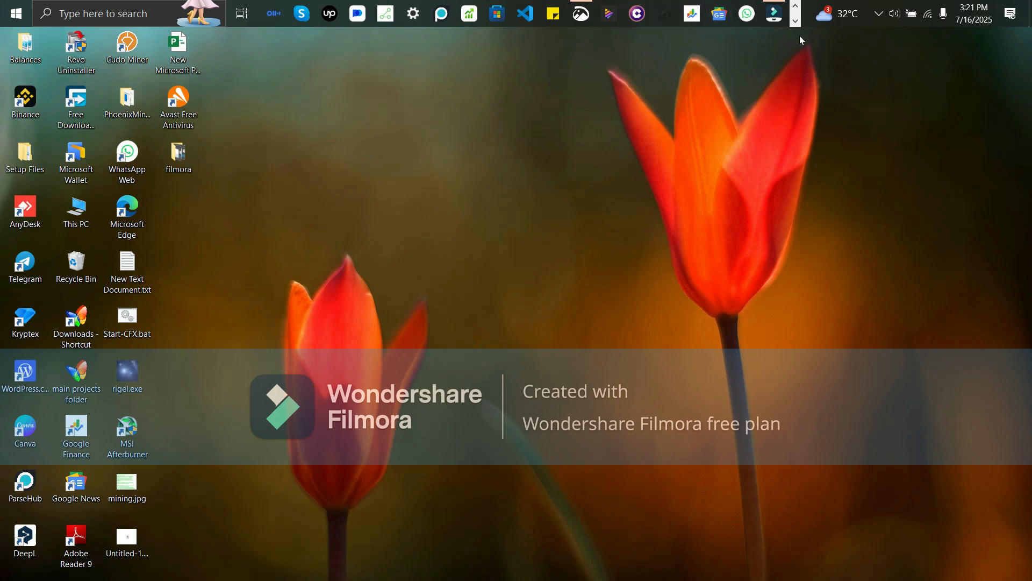
# Switch to Wondershare Filmora and bring up the controls of its PC screen recorder
pyautogui.click(775, 13)
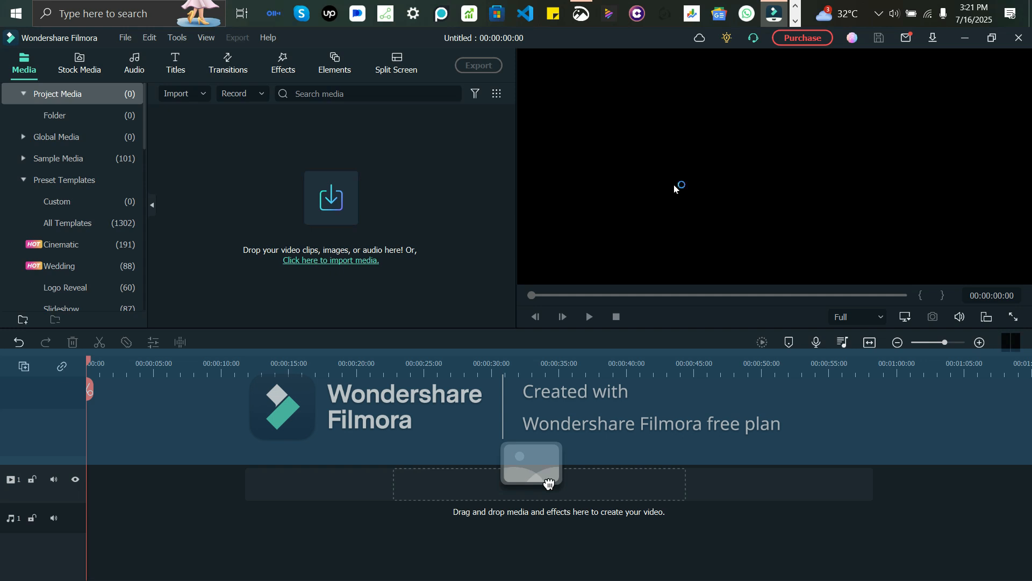
pyautogui.press('super+l')
pyautogui.click(244, 94)
pyautogui.click(254, 129)
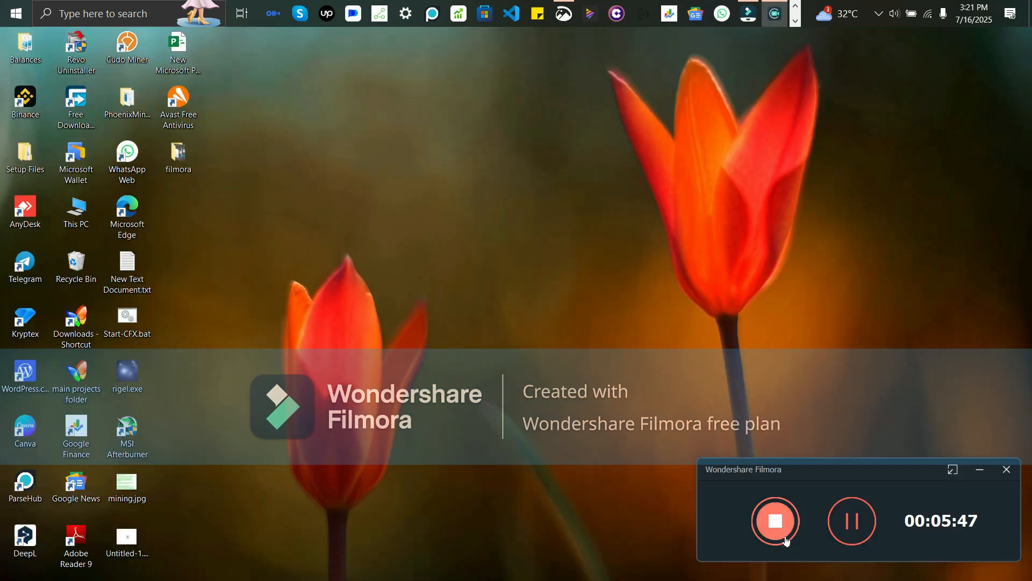